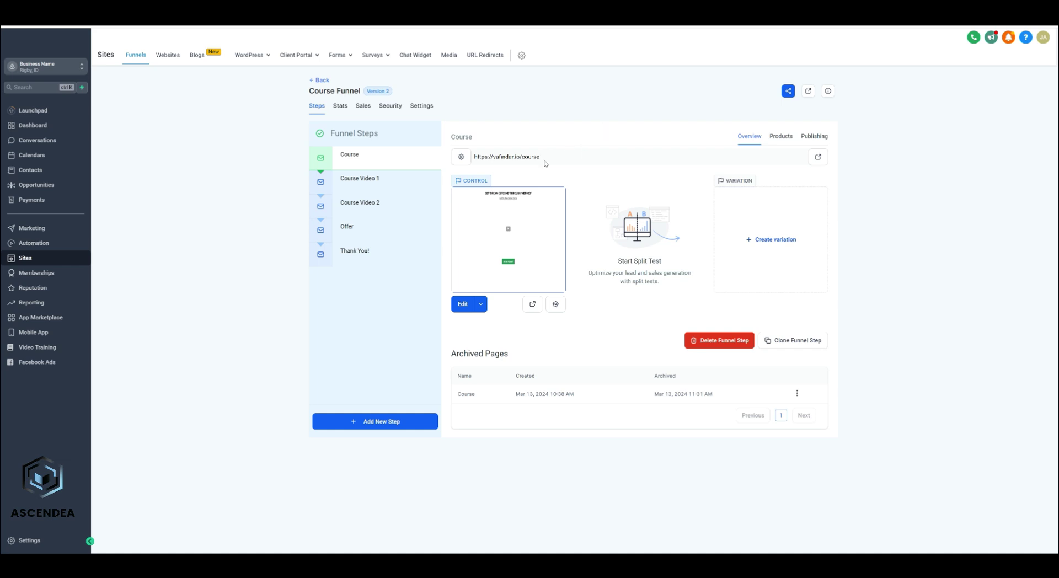
mouse_move(365, 158)
drag(549, 160, 474, 159)
click(475, 149)
drag(545, 159, 475, 159)
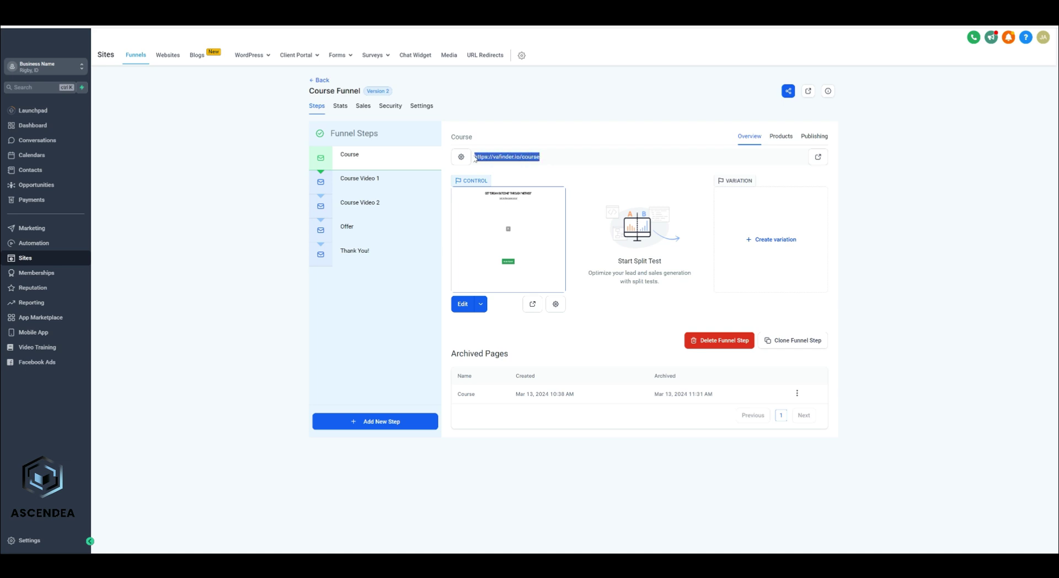
click(495, 157)
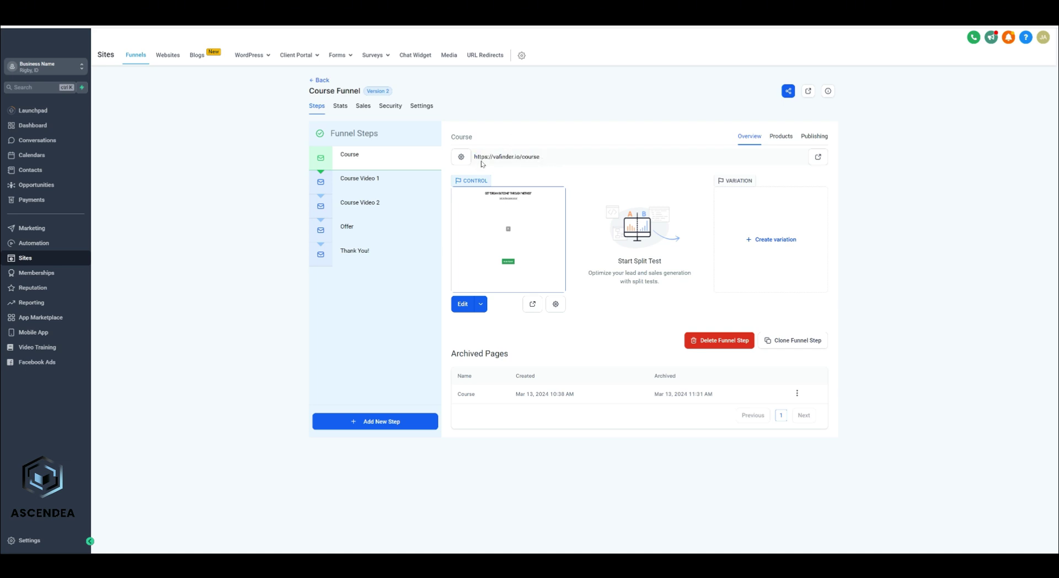
- Create a variation of the Course step's page by duplicating the control page
click(771, 241)
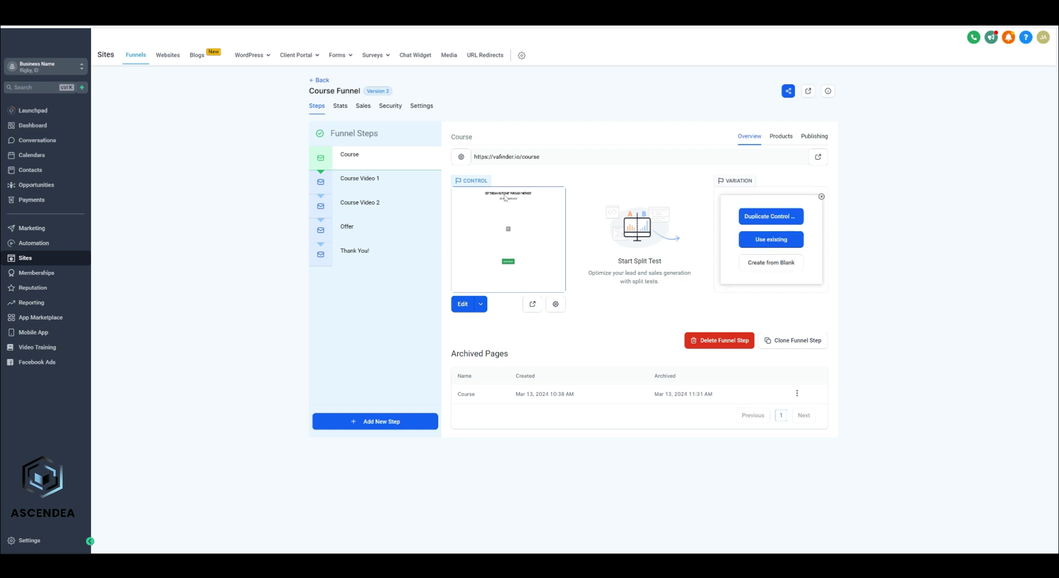
click(772, 217)
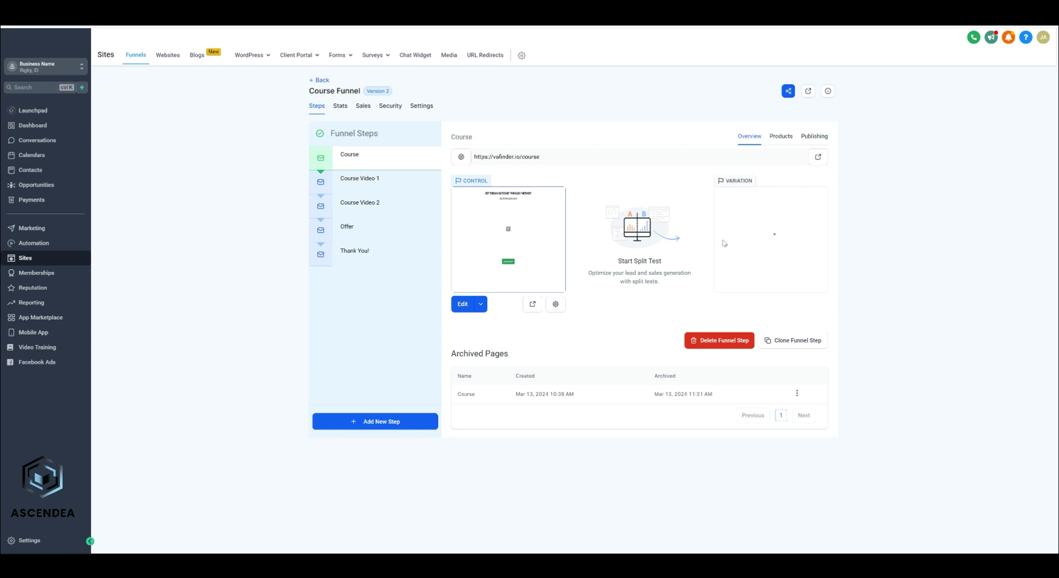
click(748, 217)
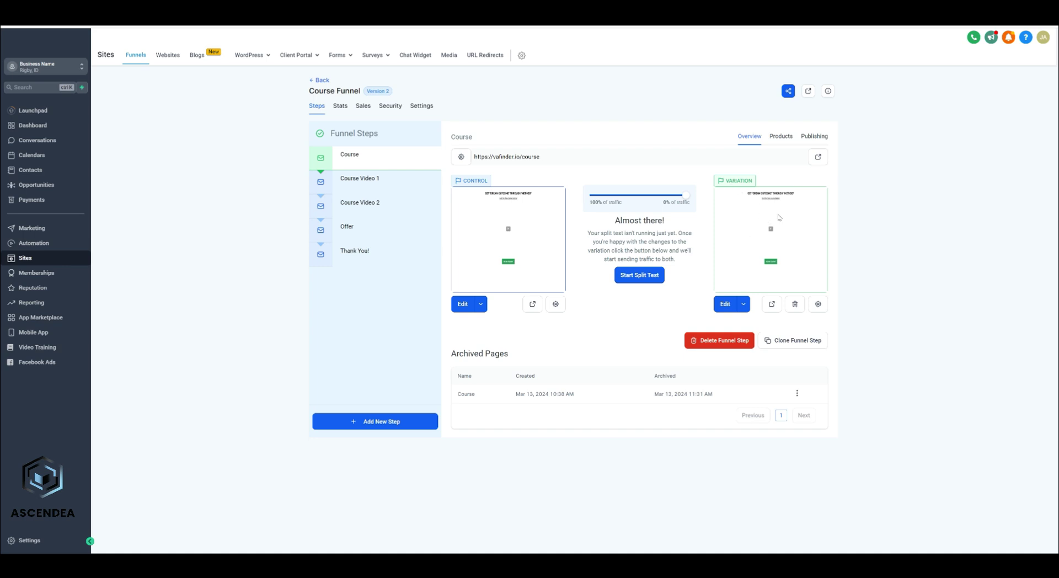
- Open the Course variation in the page editor and review its headline, video element and opt-in form popup
click(727, 309)
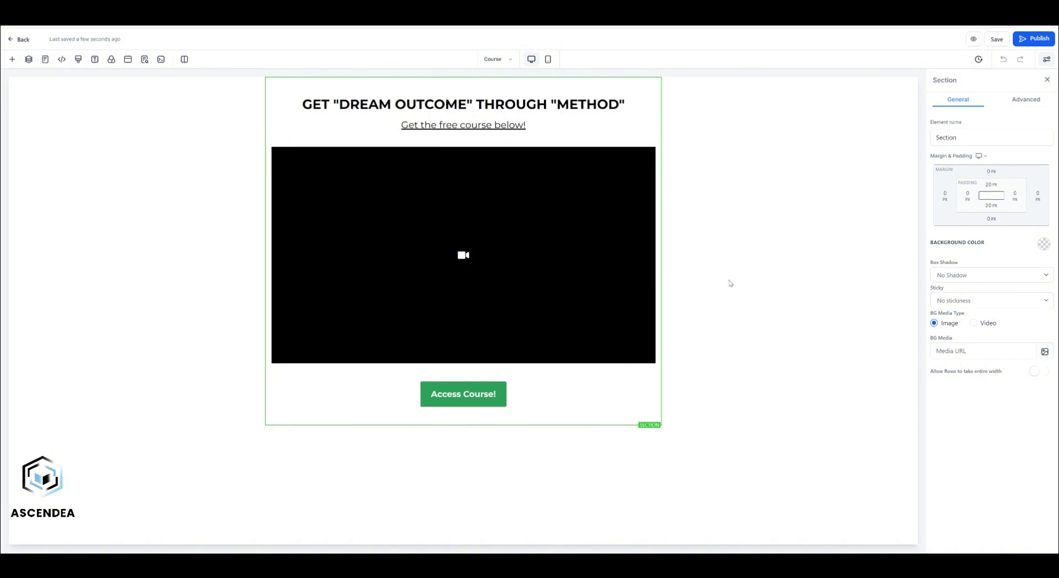
click(462, 104)
double_click(461, 105)
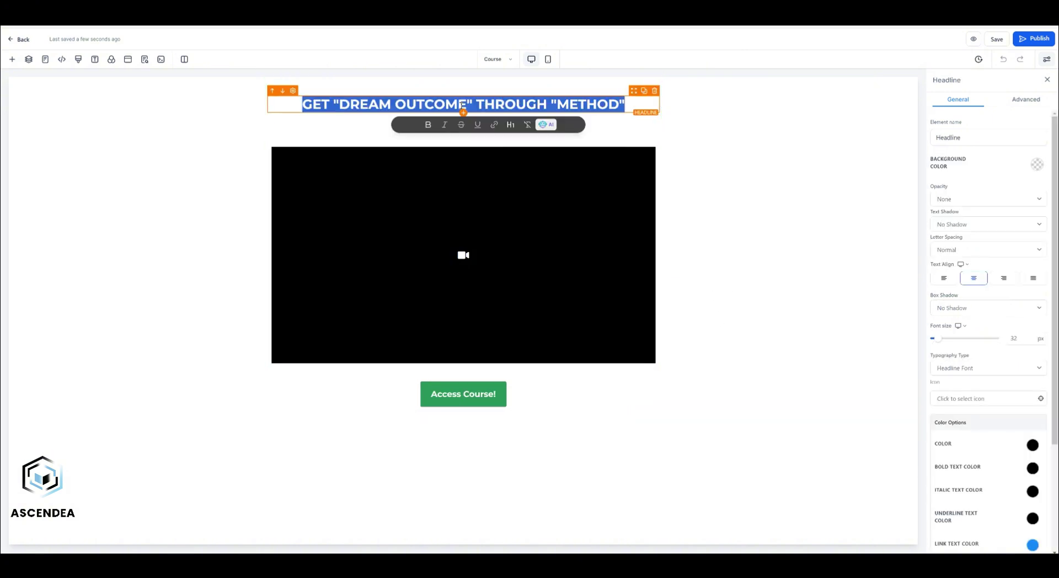
click(467, 101)
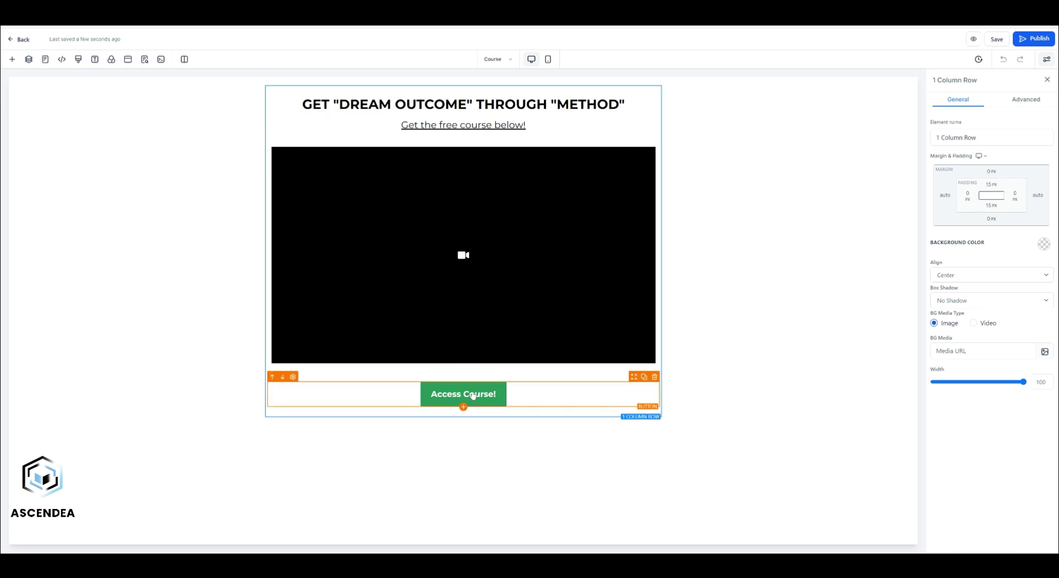
click(128, 60)
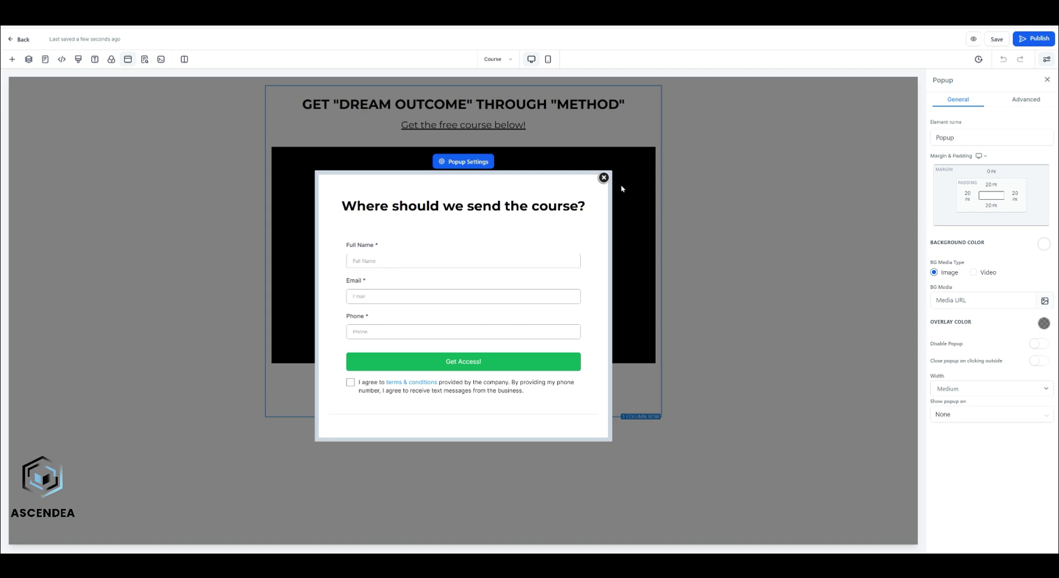
click(604, 177)
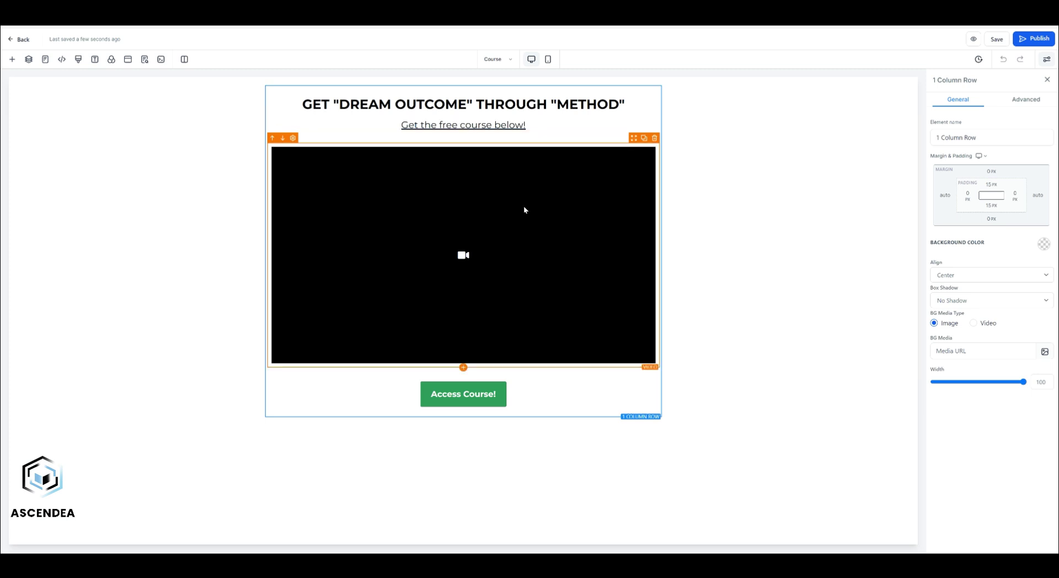
click(469, 217)
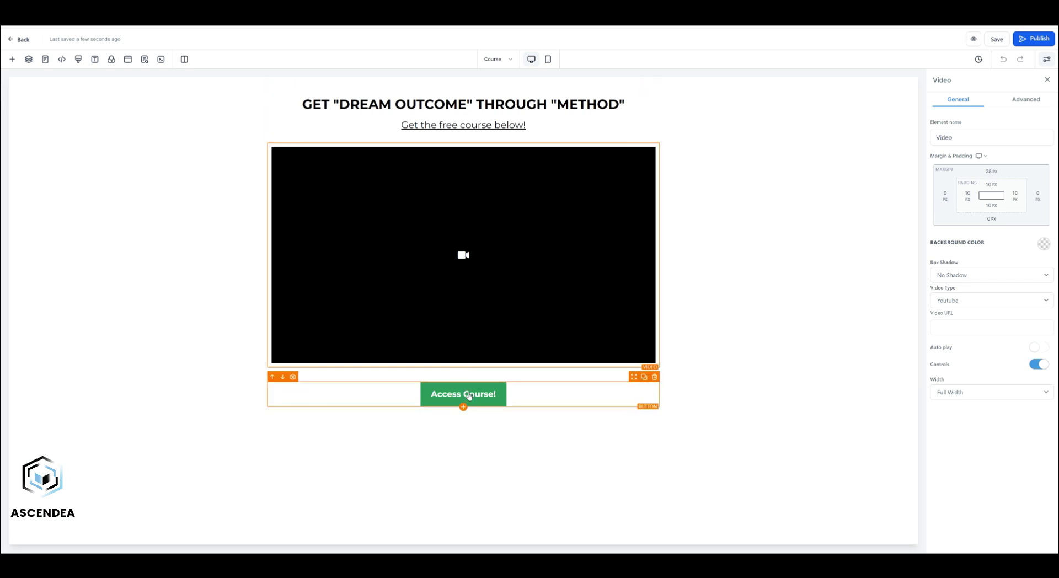
click(132, 59)
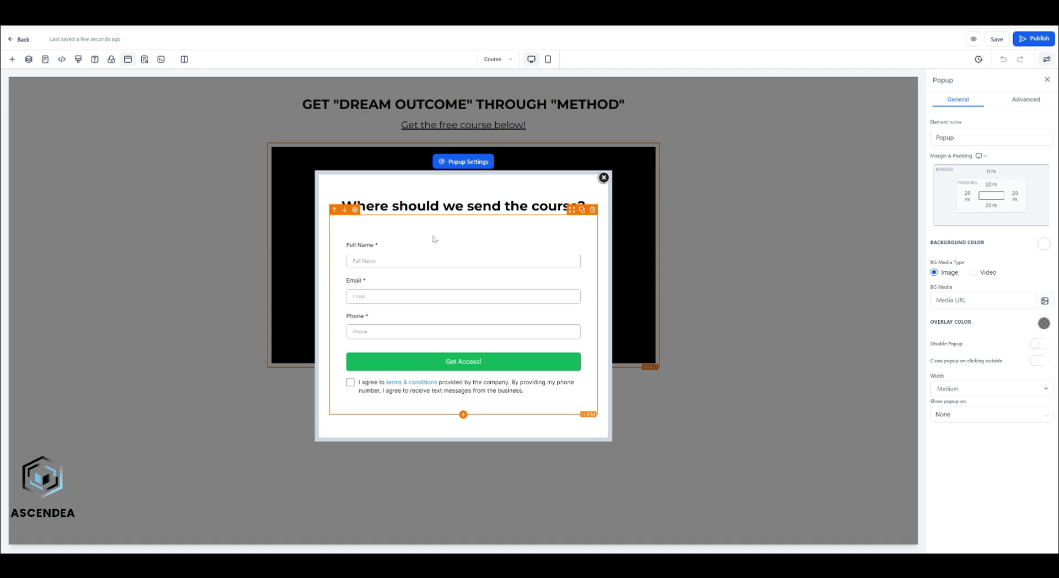
click(604, 177)
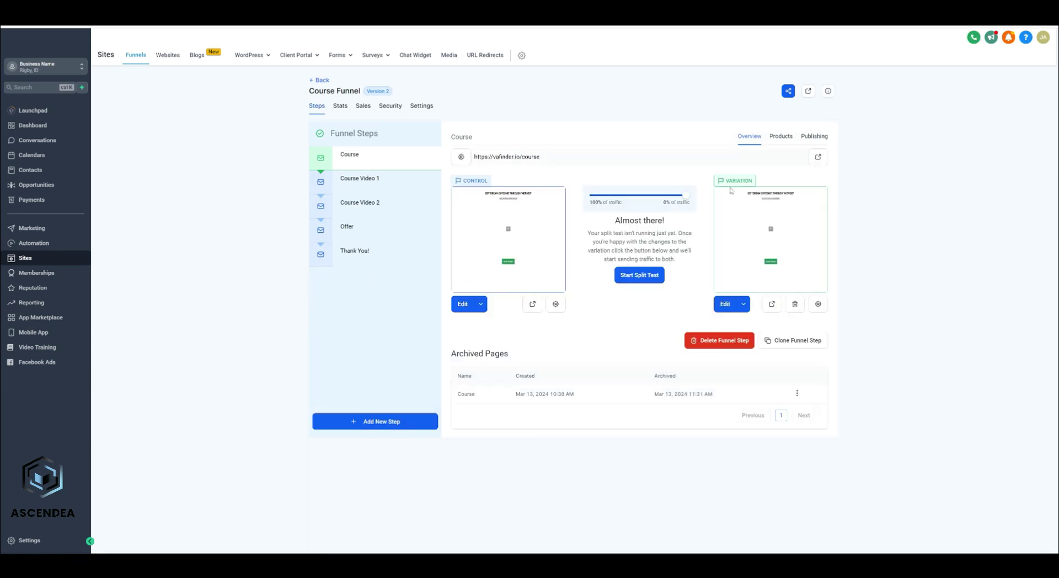
- Start the Course split test with traffic divided 50% control and 50% variation, leaving the home page domain out of the test
drag(685, 195, 640, 198)
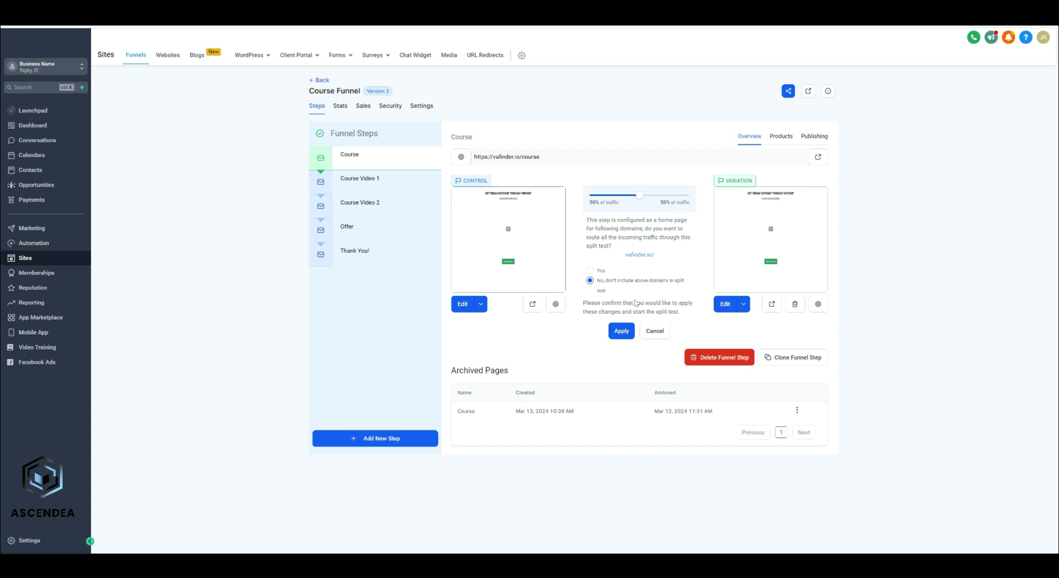
click(622, 332)
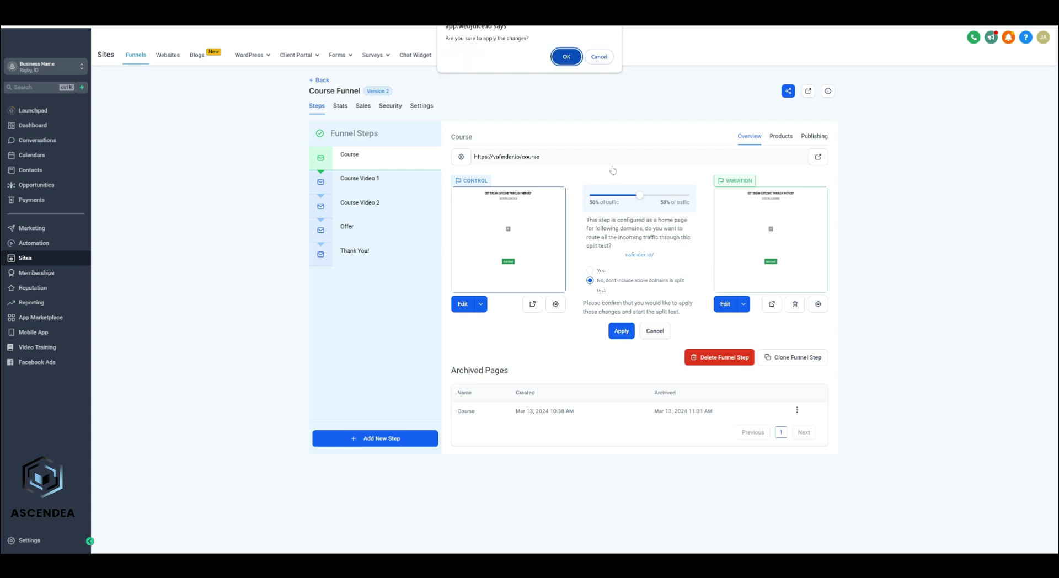
click(563, 54)
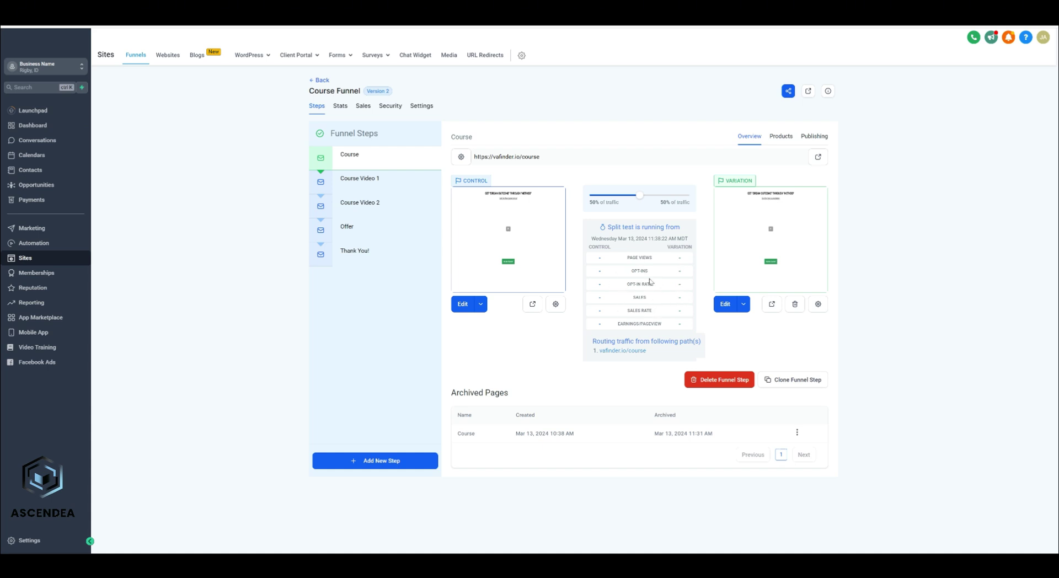
- Look through the Course Video 1, Course Video 2, Offer and Thank You! funnel steps and return to the Course step's split test
click(380, 187)
click(387, 203)
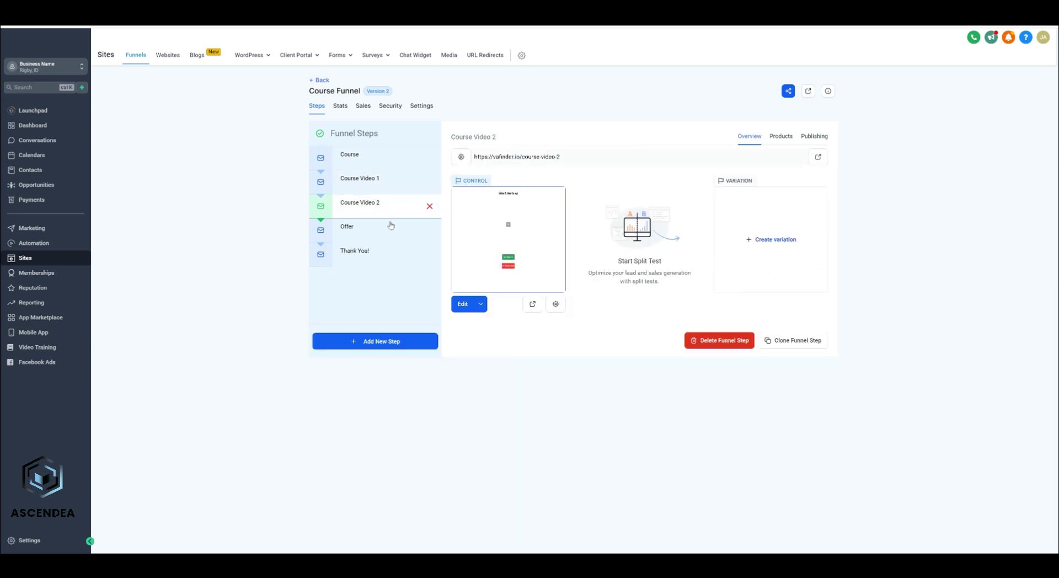
click(387, 227)
click(388, 253)
click(376, 161)
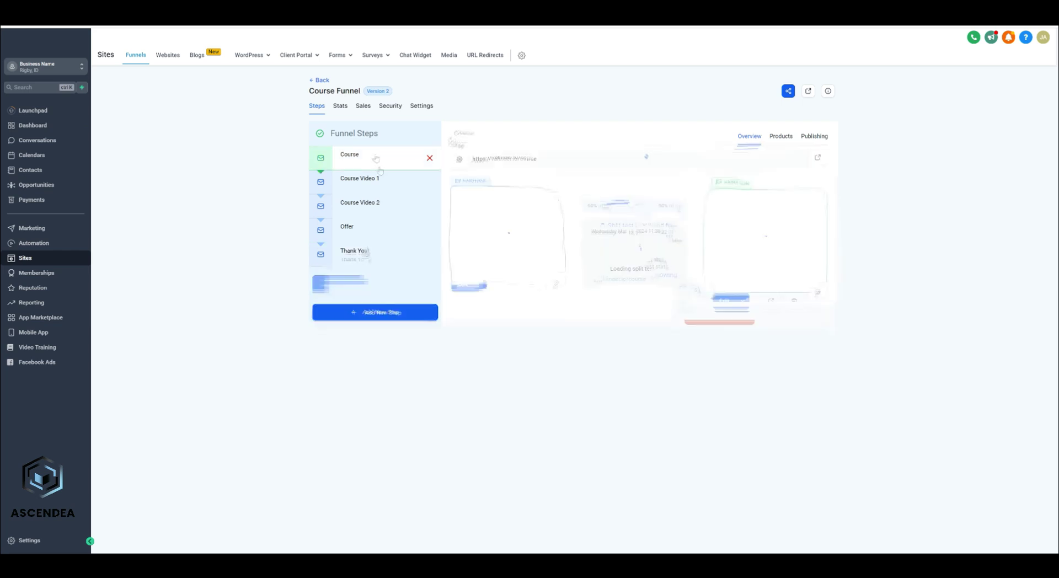
click(383, 182)
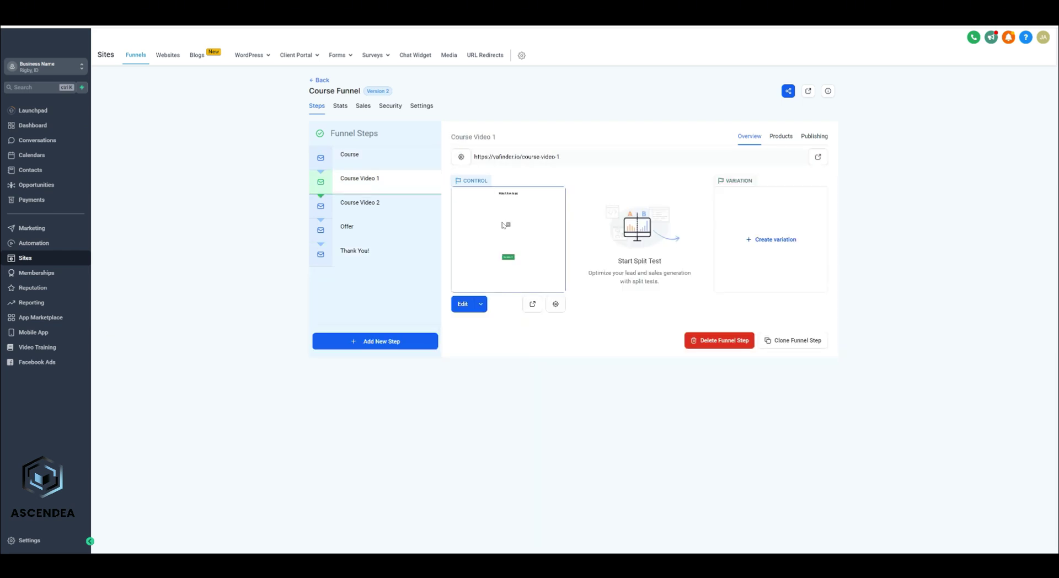
click(386, 207)
click(378, 232)
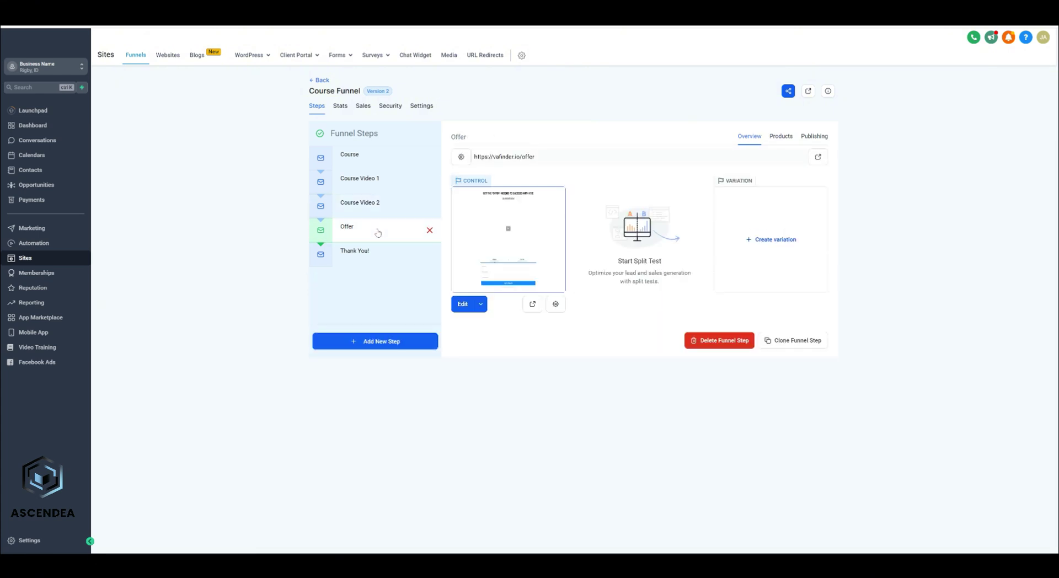
click(364, 160)
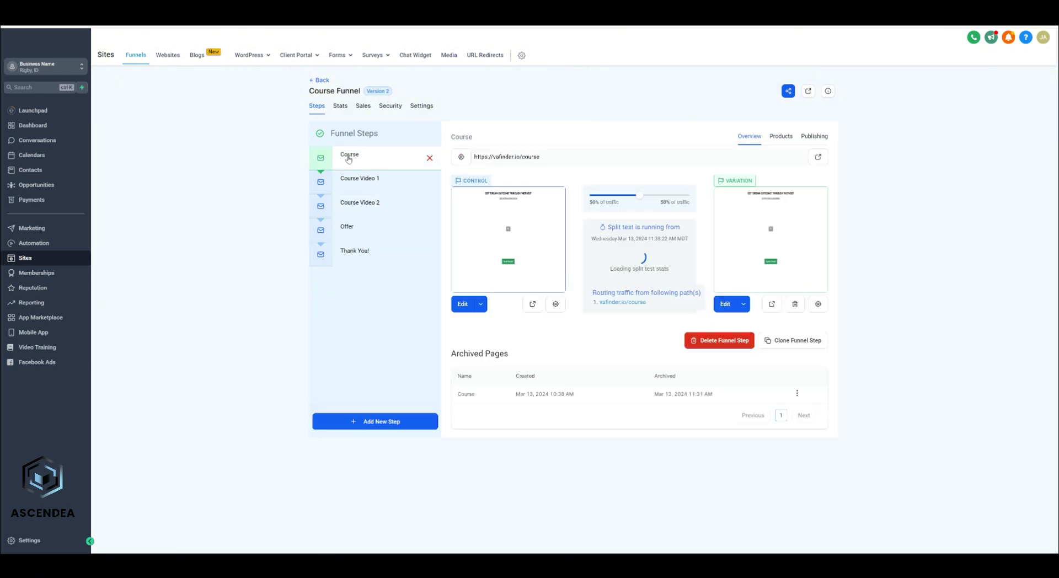
click(364, 232)
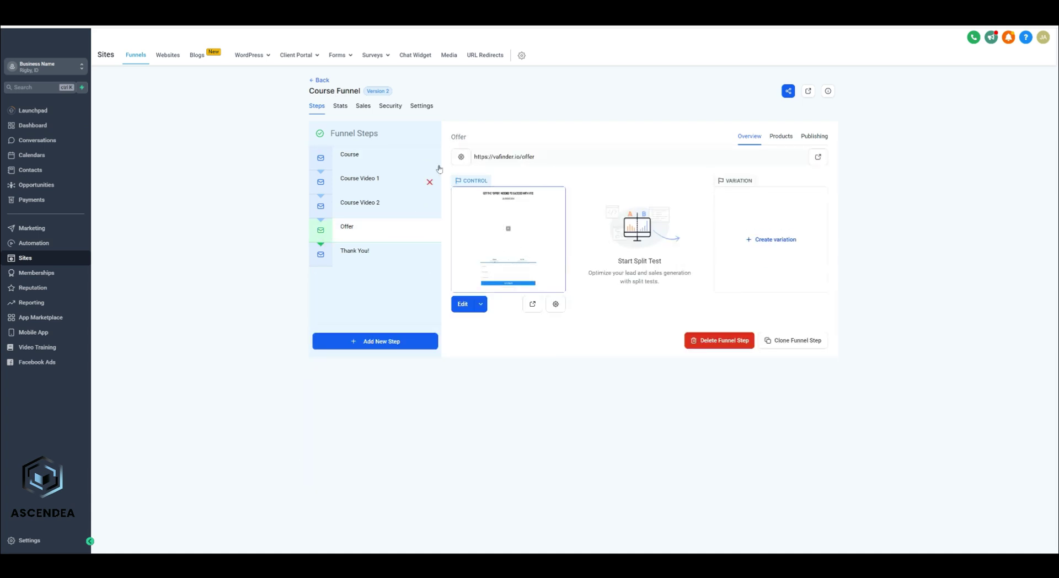
click(361, 159)
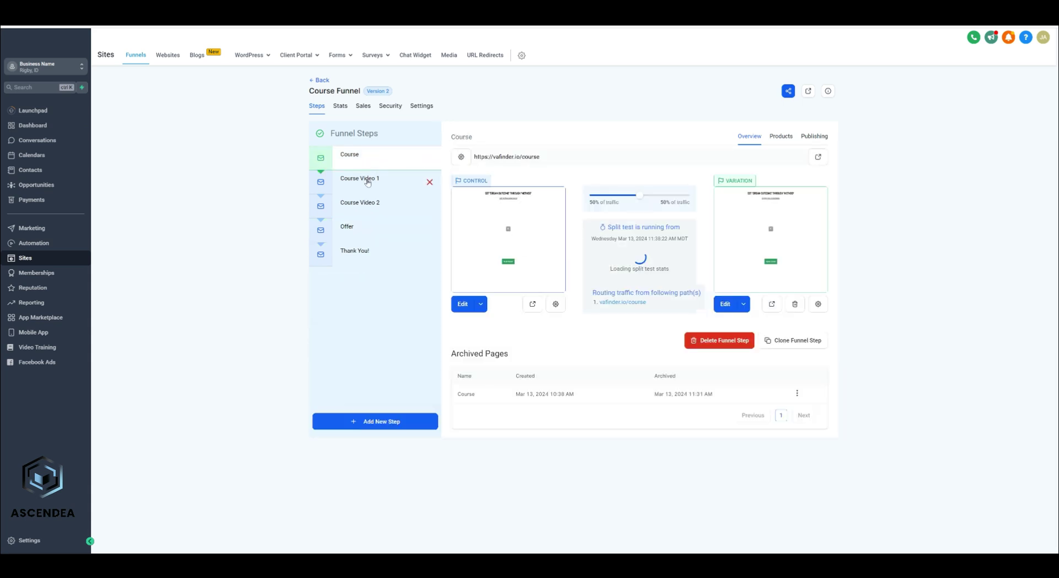
click(358, 181)
click(371, 204)
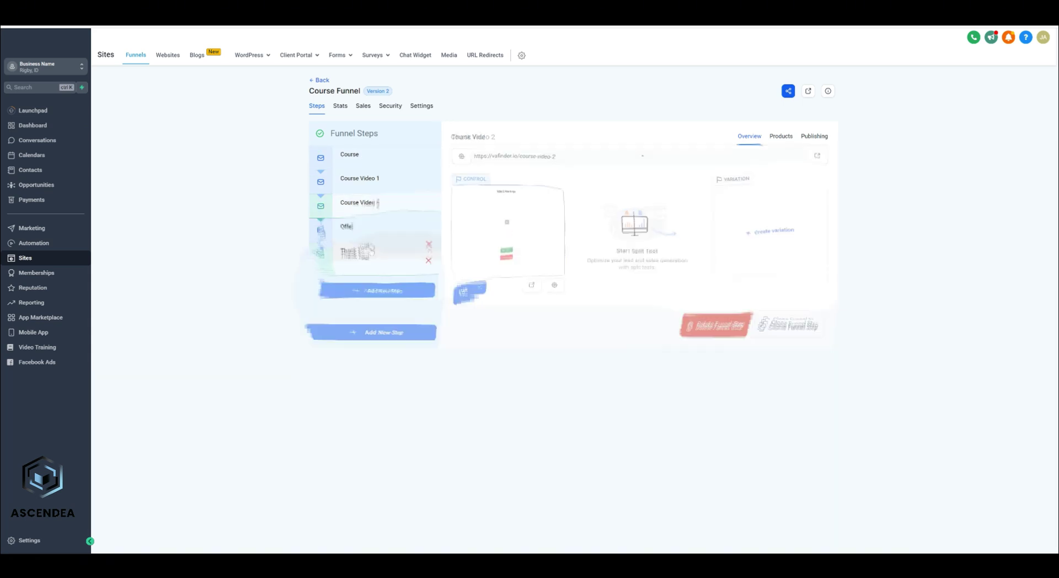
click(382, 154)
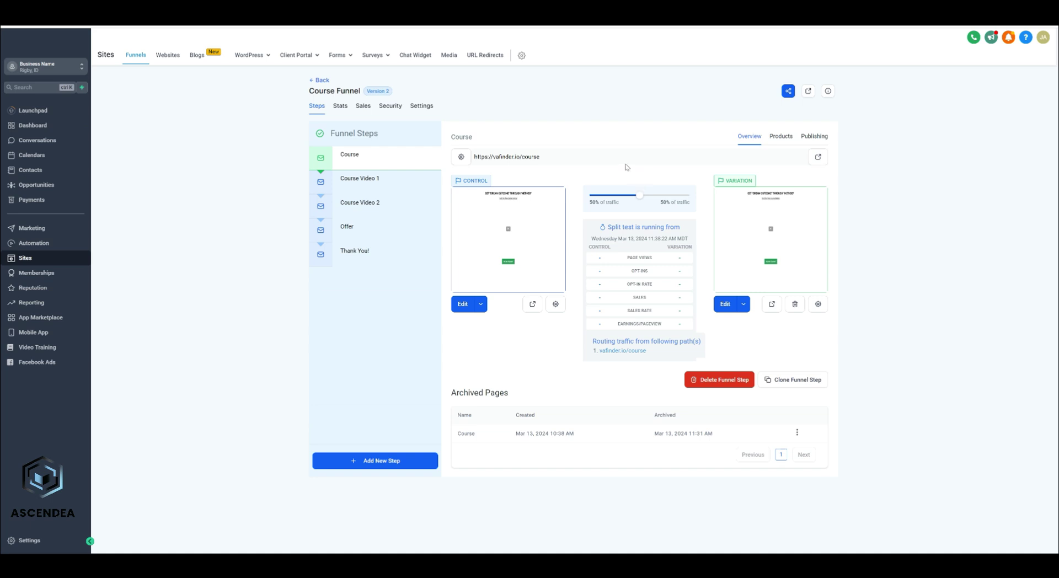